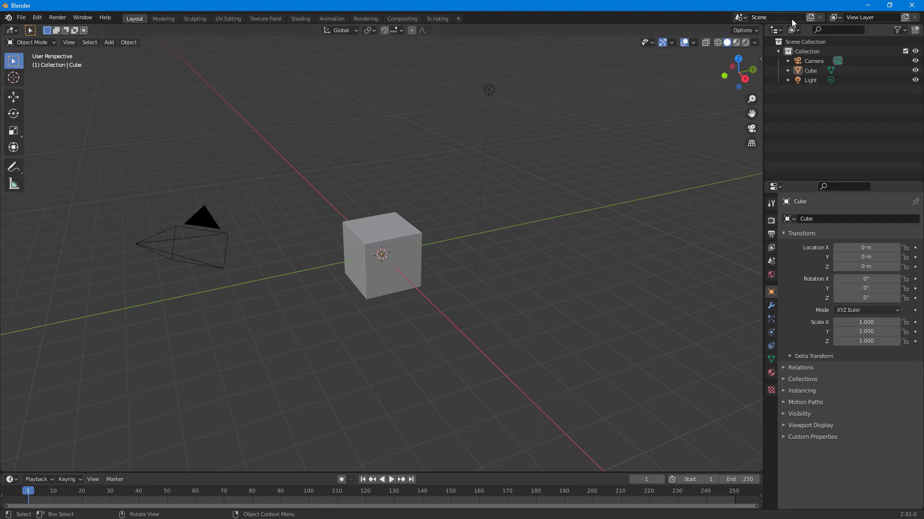
Browse the scene list, then add a new empty scene named Scene.001.
click(742, 18)
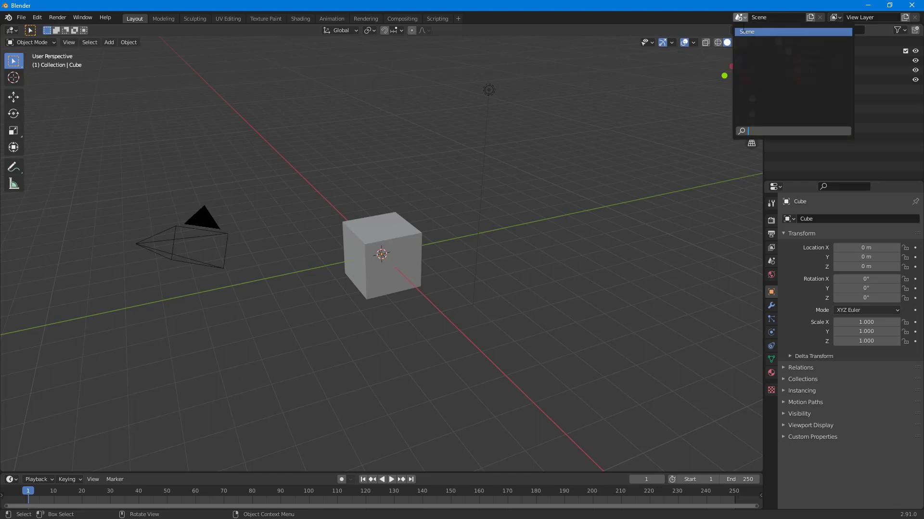
click(757, 32)
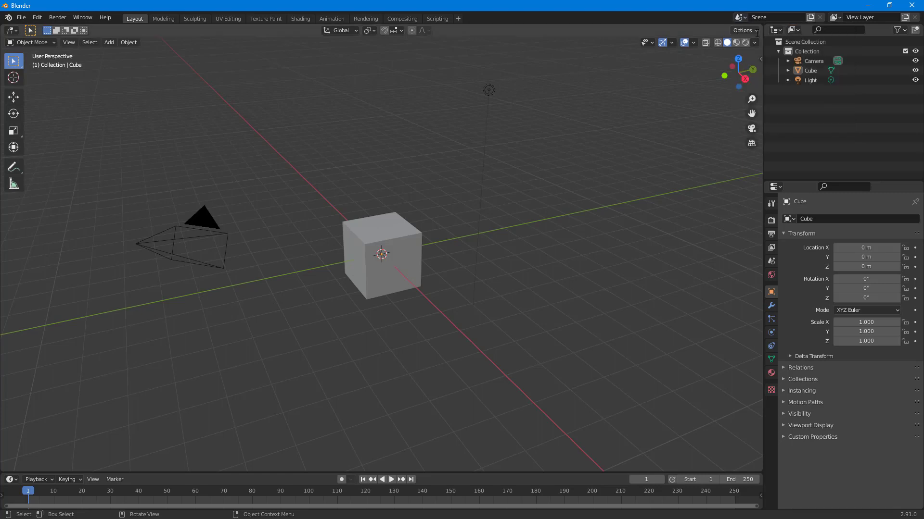
click(741, 17)
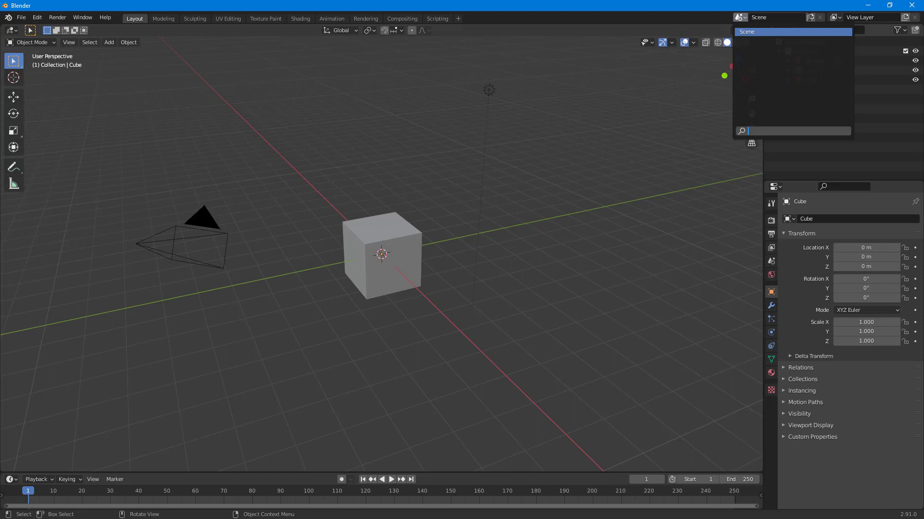
click(809, 17)
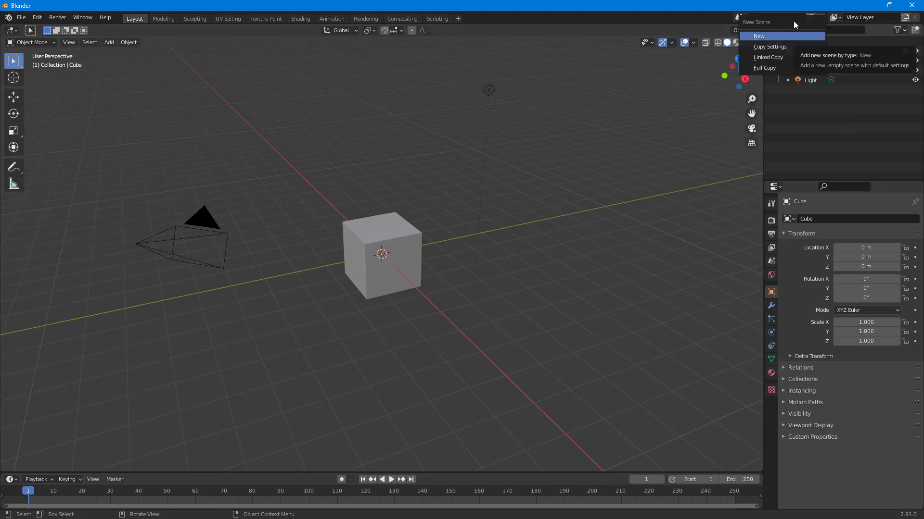
click(773, 35)
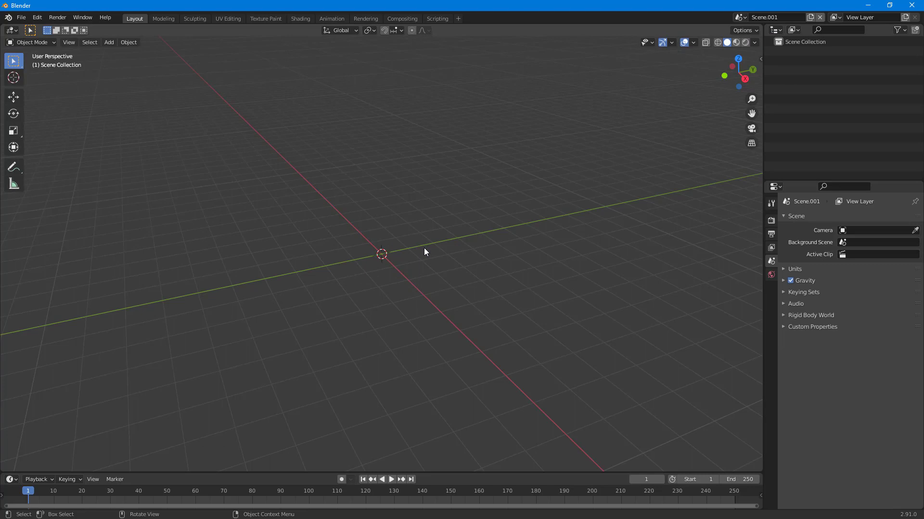
Add a mesh cube and a mesh circle to Scene.001.
key(shift+a)
mouse_move(423, 247)
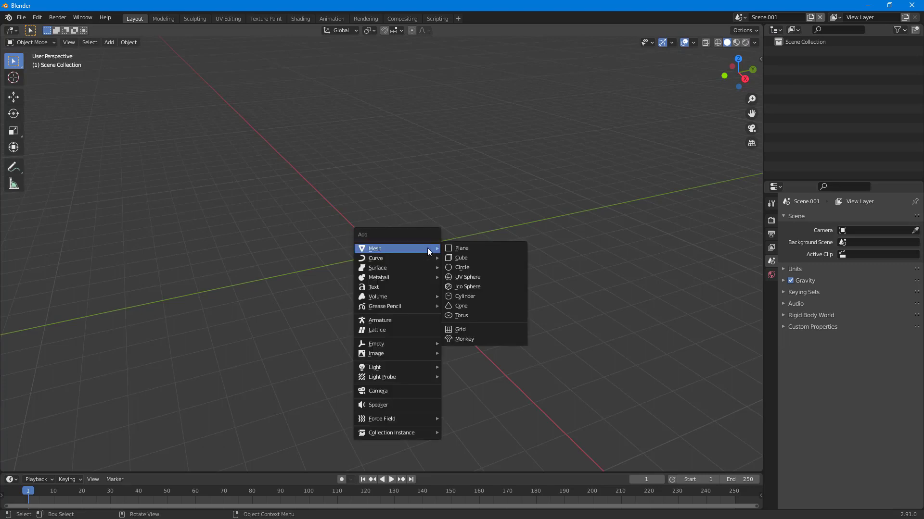
click(471, 263)
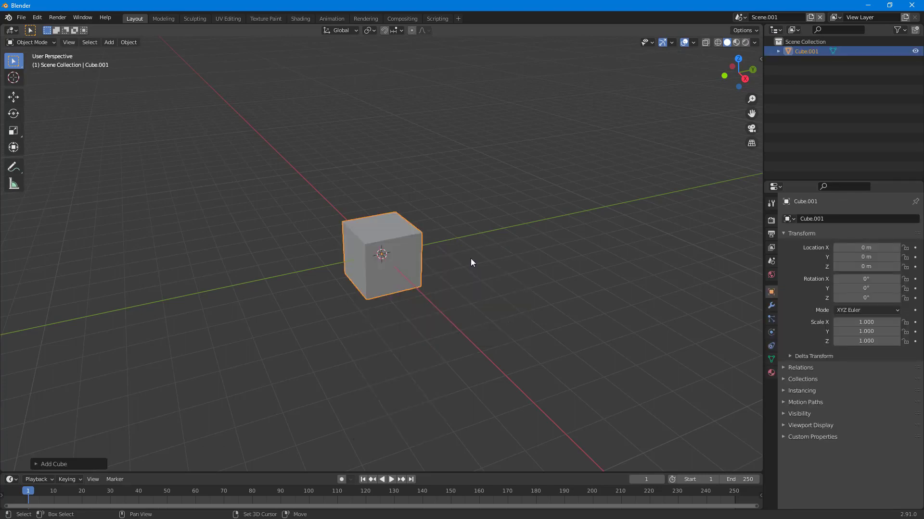
key(shift+a)
mouse_move(471, 258)
click(514, 276)
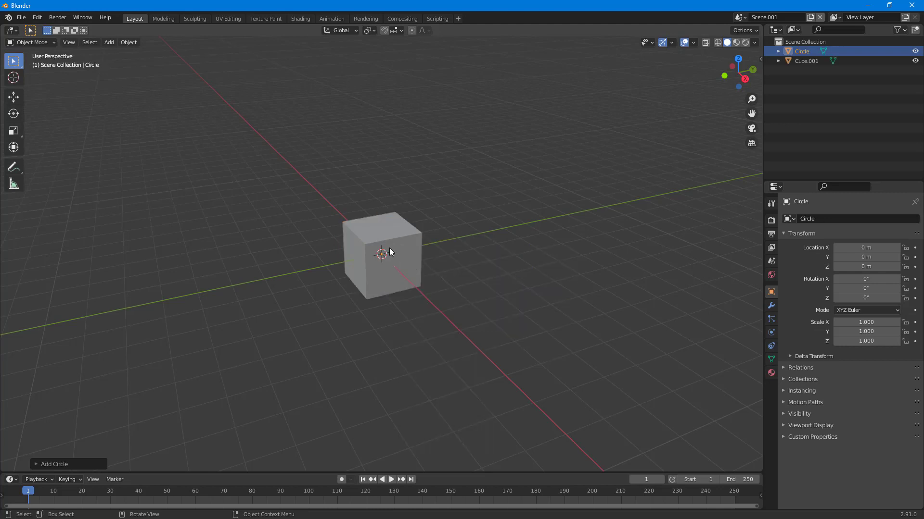
Move the cube to Y −3.5076 m and the circle apart along Y, then create empty Scene.002.
click(13, 97)
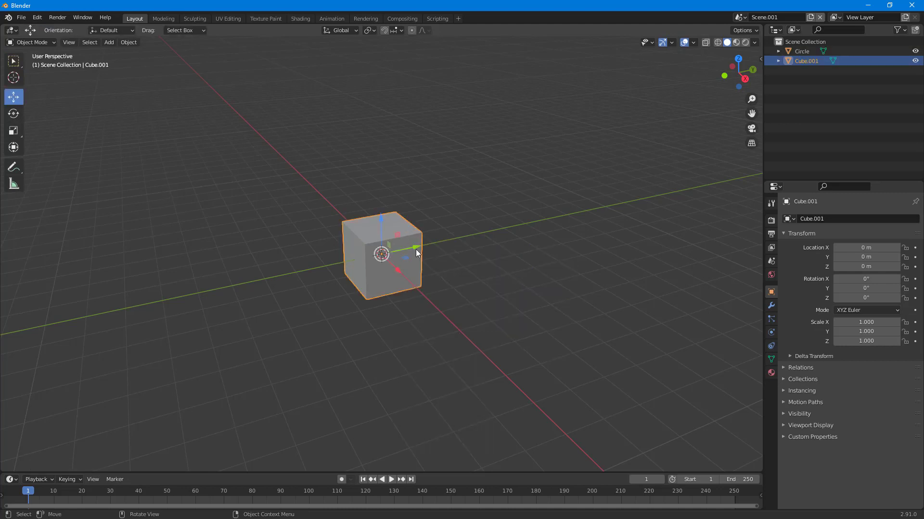
drag(416, 249, 314, 270)
click(385, 258)
click(410, 257)
drag(415, 250, 505, 231)
click(547, 286)
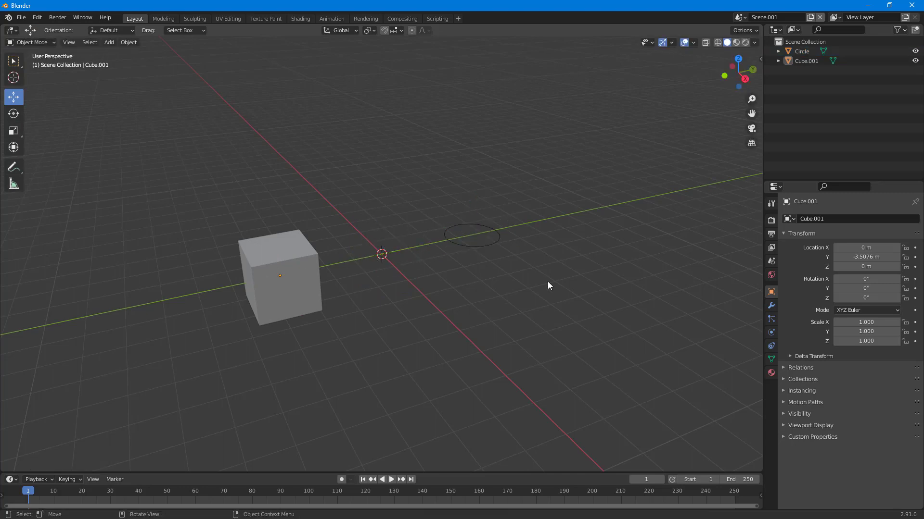
click(810, 17)
click(775, 43)
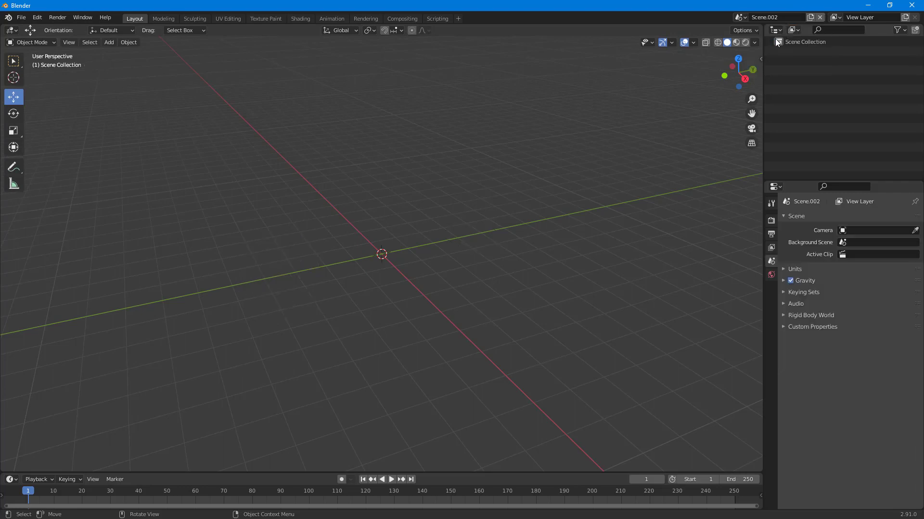
Add an icosphere to Scene.002 and move it along Y to −3.2998 m.
key(shift+a)
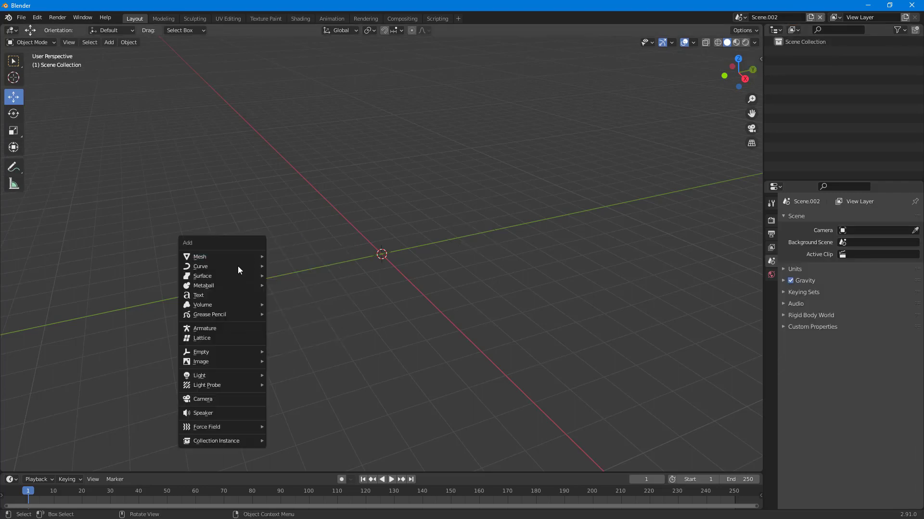
mouse_move(233, 256)
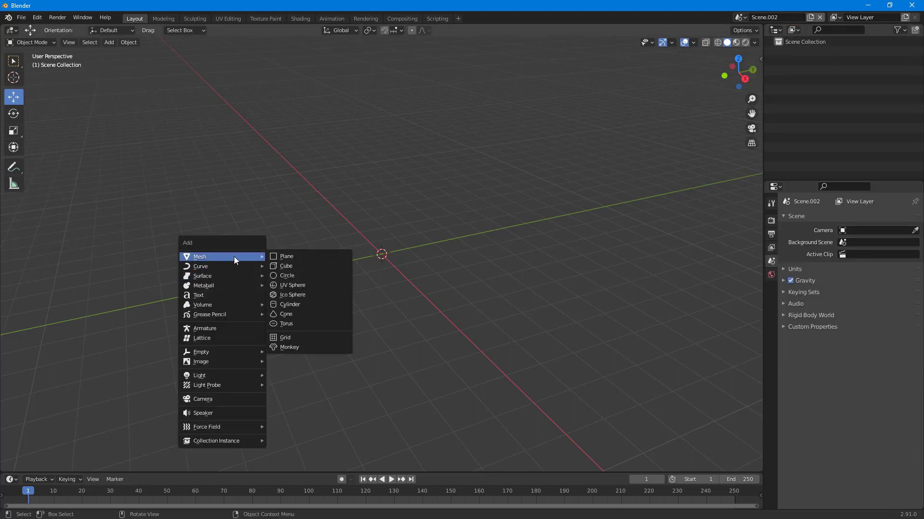
click(312, 298)
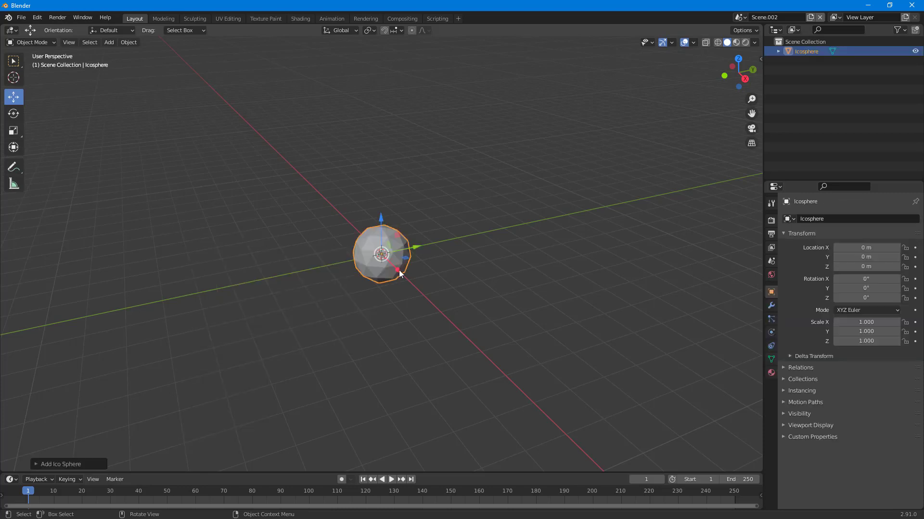
drag(412, 248, 317, 269)
click(428, 270)
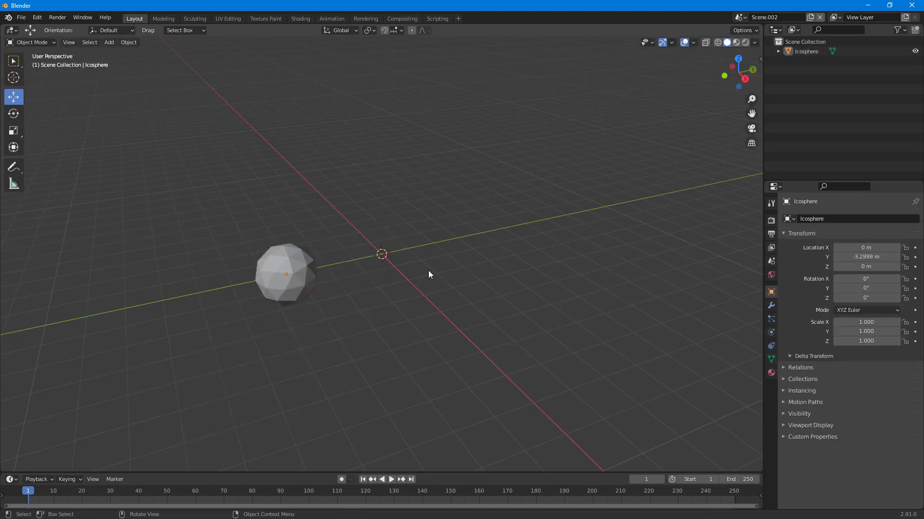
double_click(766, 17)
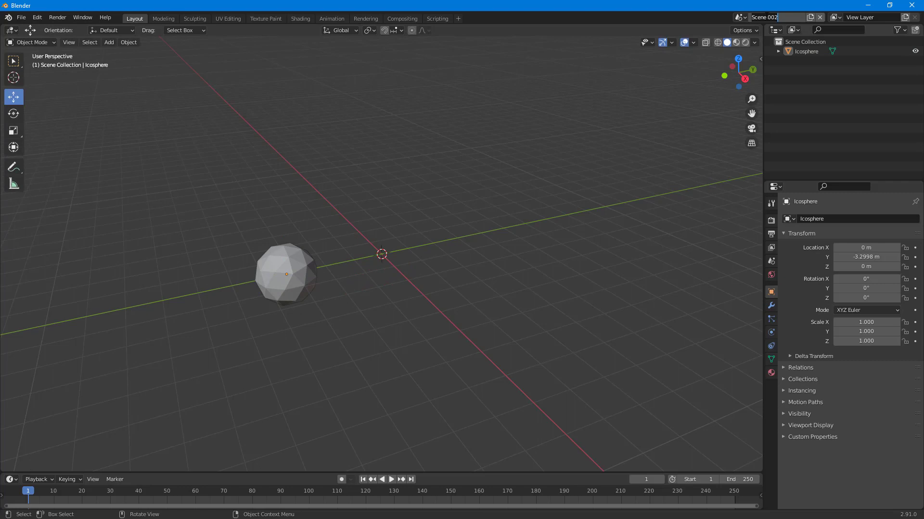
key(Return)
click(741, 18)
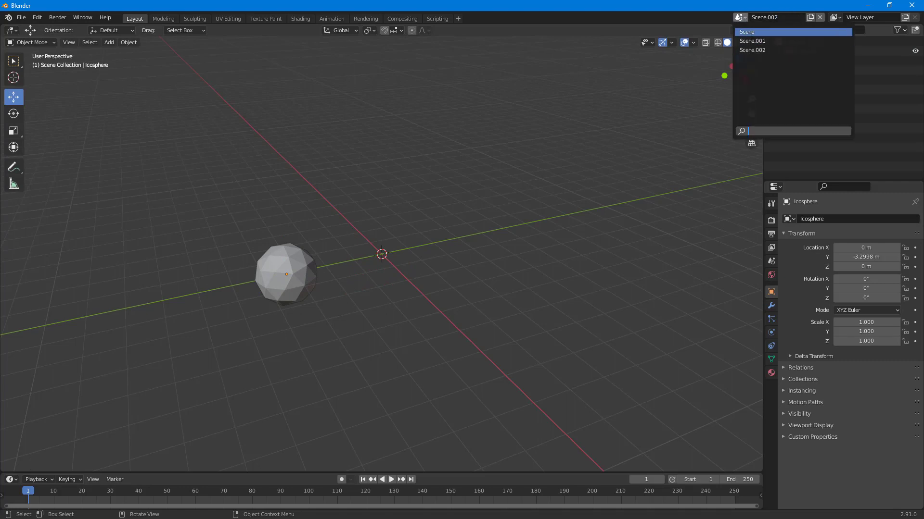
click(751, 37)
click(740, 17)
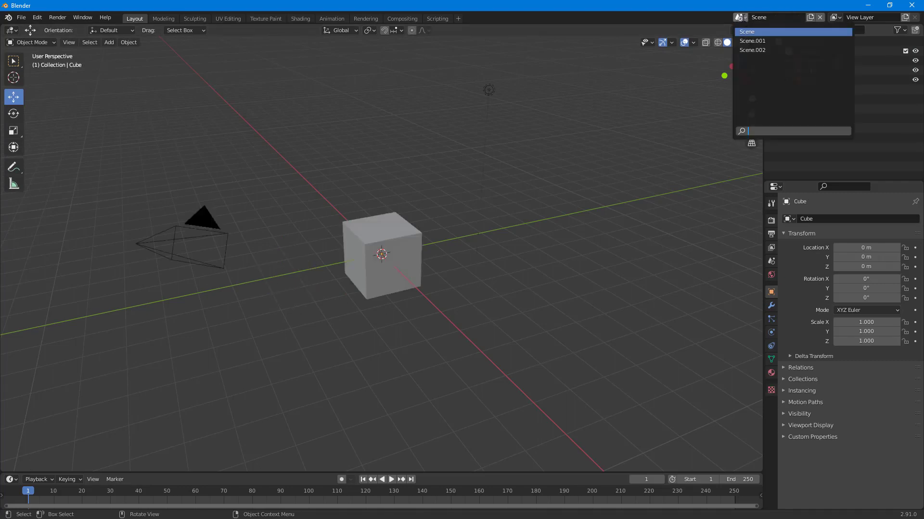
click(752, 41)
click(740, 17)
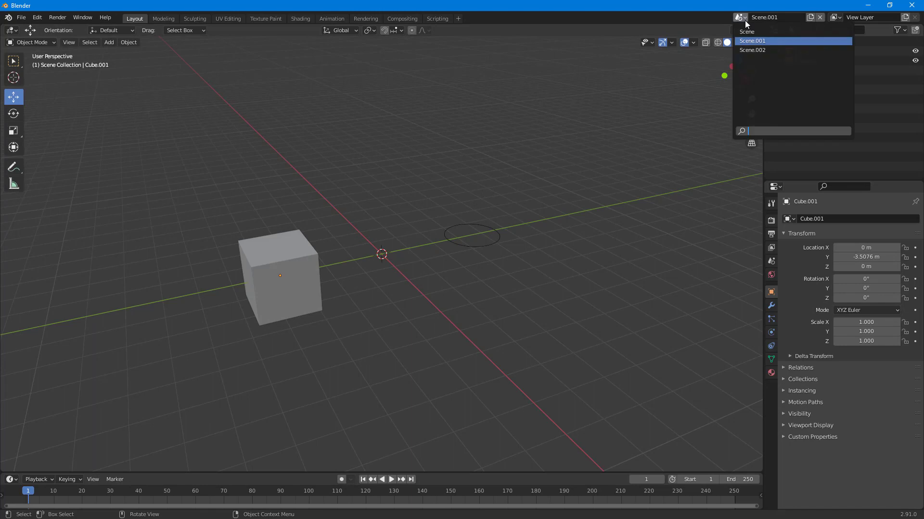
click(752, 51)
double_click(785, 18)
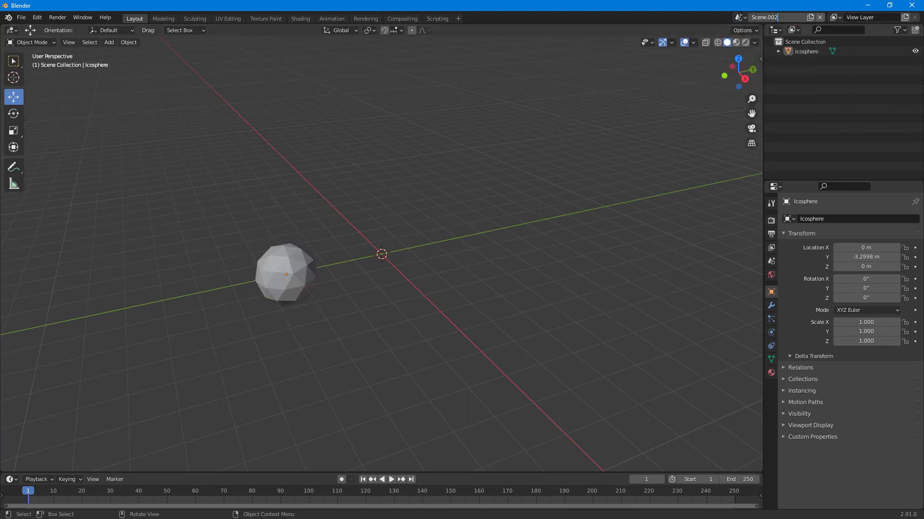
Rename the icosphere scene to 'jhsdfjdfh'.
key(Home)
key(shift+End)
text(jhsdfjdfh)
key(Return)
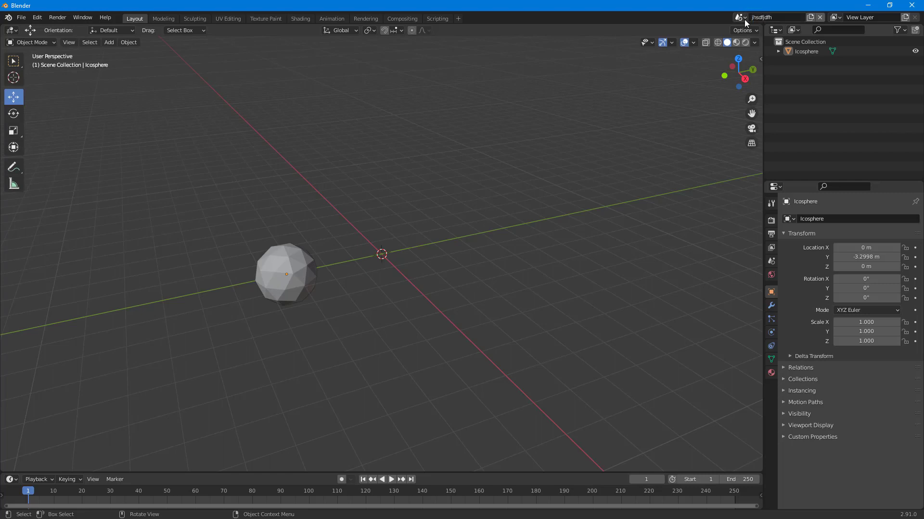
Switch to Scene.001 and rename it 'dfgdfg', then check the scene list.
click(744, 21)
click(762, 47)
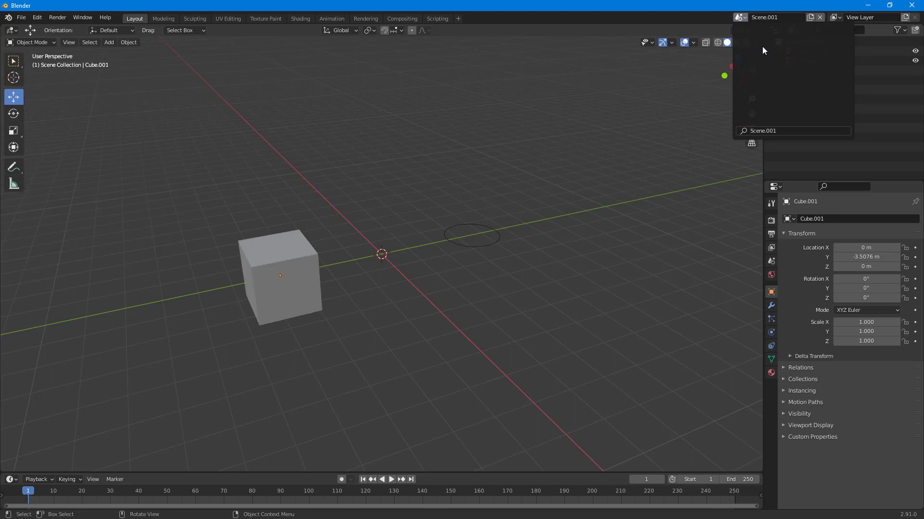
double_click(782, 18)
text(dfgdfg)
key(Return)
click(739, 17)
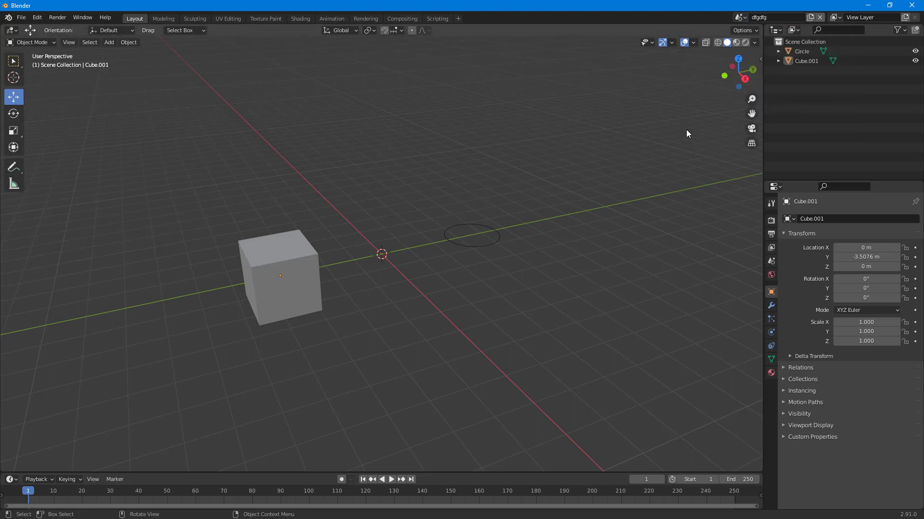
click(810, 18)
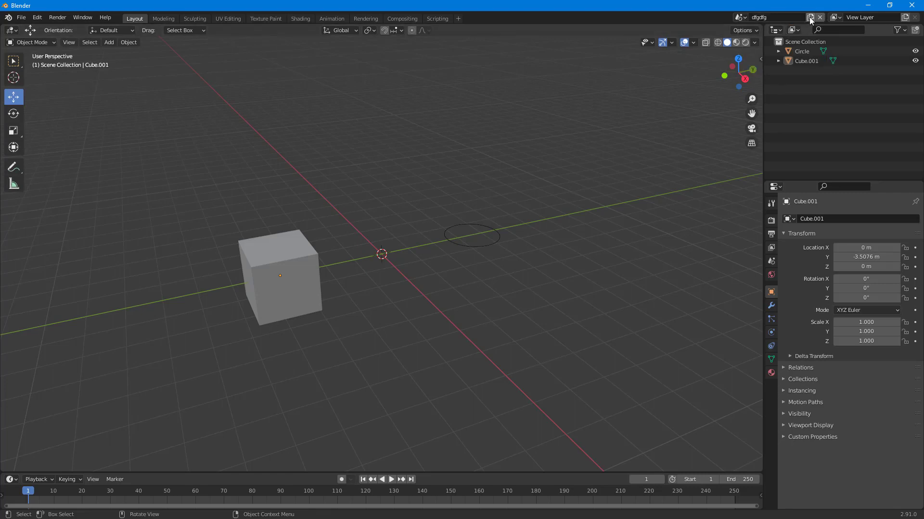
Create a new scene, dfgdfg.001, using Copy Settings from dfgdfg.
click(811, 19)
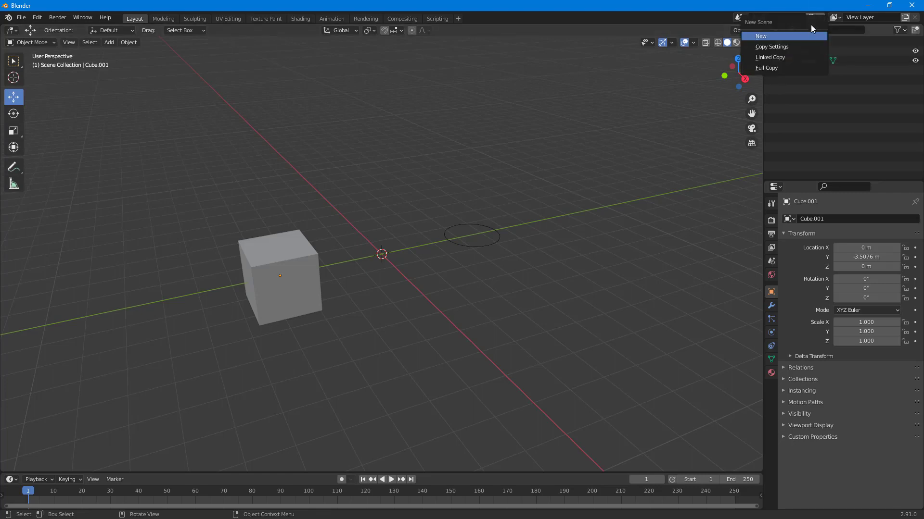
click(787, 48)
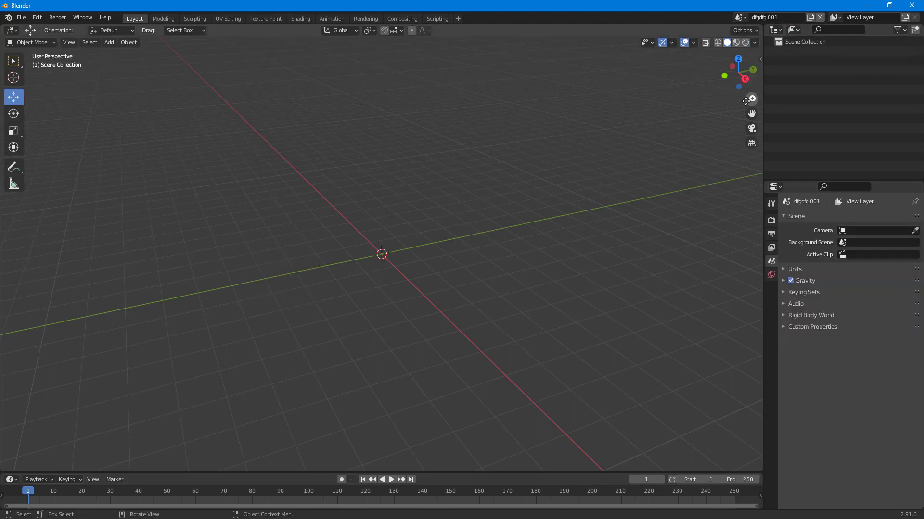
Return to the dfgdfg scene with Cube.001 and the Circle.
click(803, 42)
drag(493, 122, 541, 266)
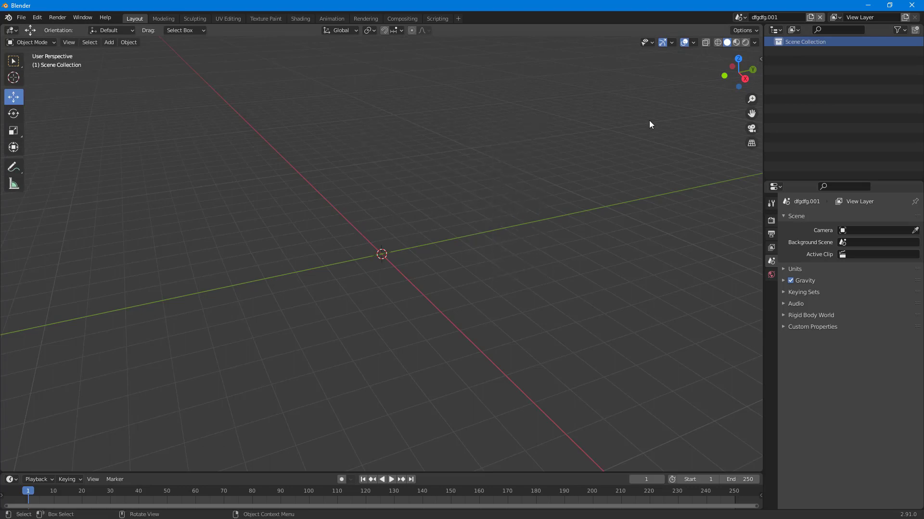
click(741, 17)
click(747, 31)
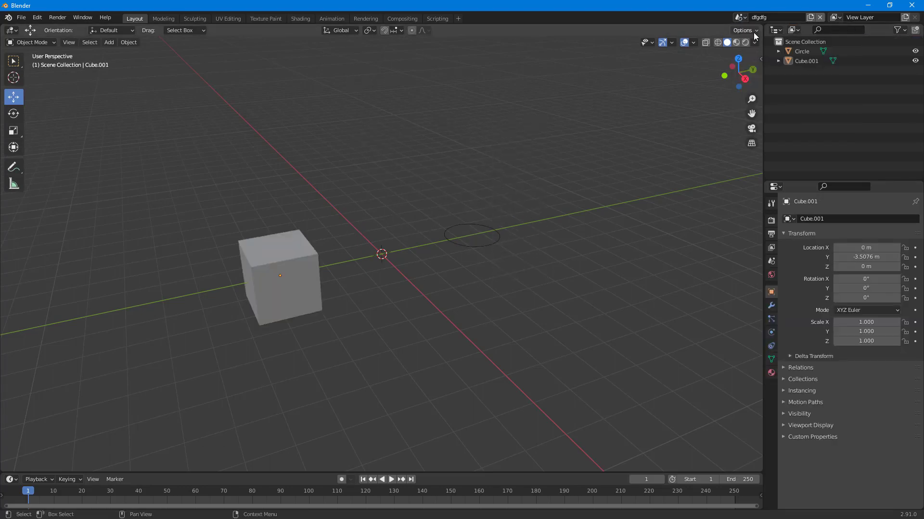
Full Copy dfgdfg into dfgdfg.002 and move its Cube.002 to Y 0.32467 m.
click(810, 17)
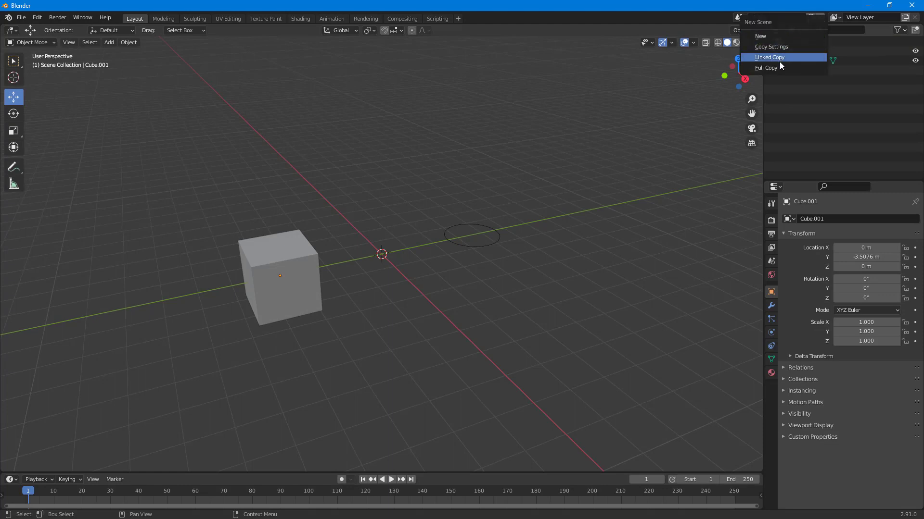
click(776, 68)
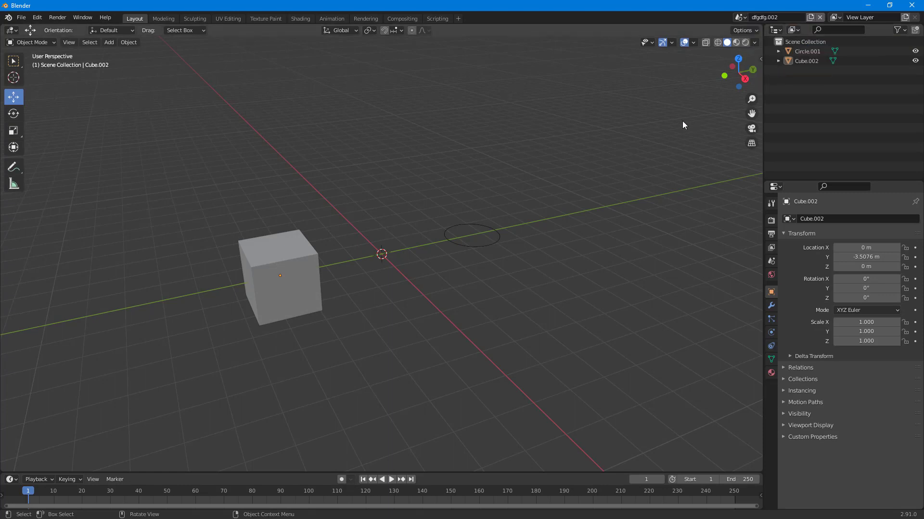
click(303, 243)
drag(321, 264, 439, 285)
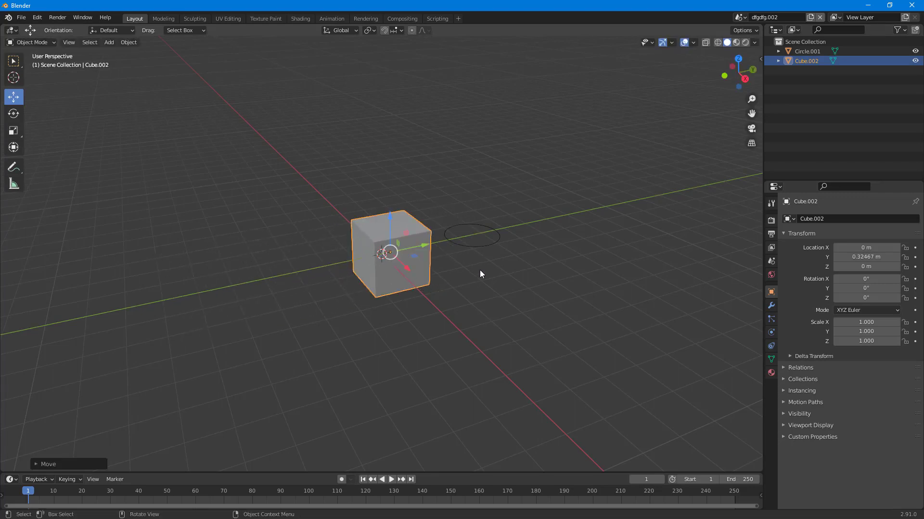
key(Return)
click(740, 17)
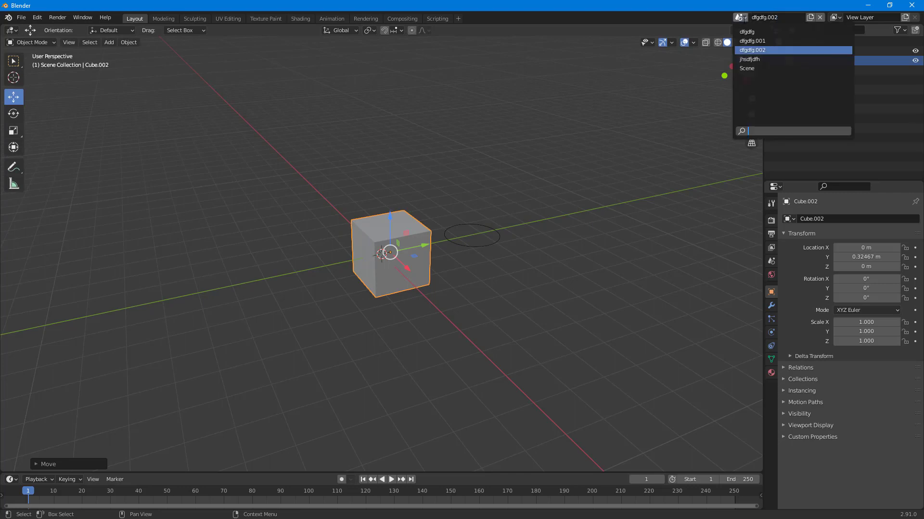
Step through dfgdfg and Scene, ending on the jhsdfjdfh icosphere scene.
click(760, 35)
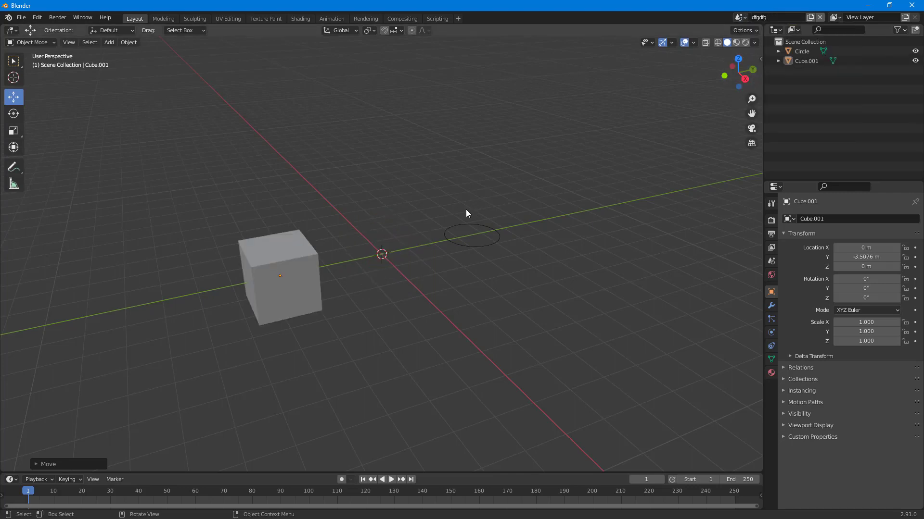
click(740, 18)
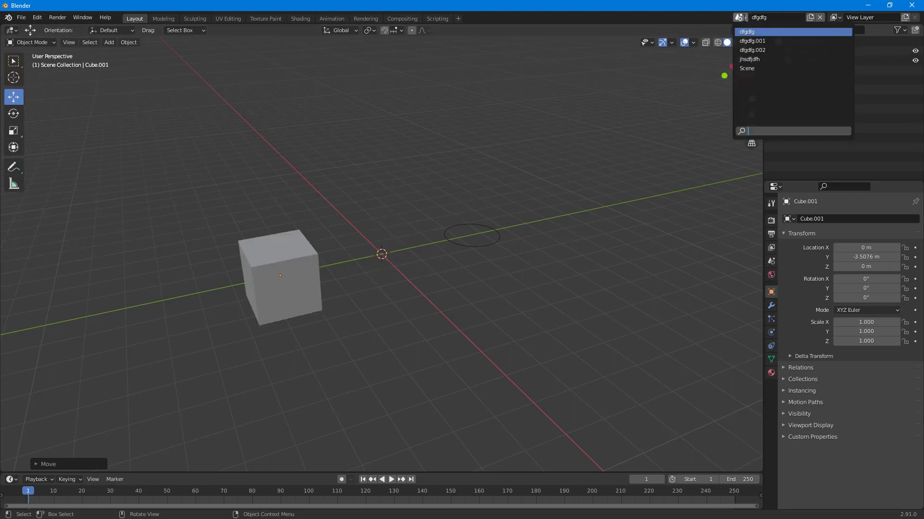
click(748, 69)
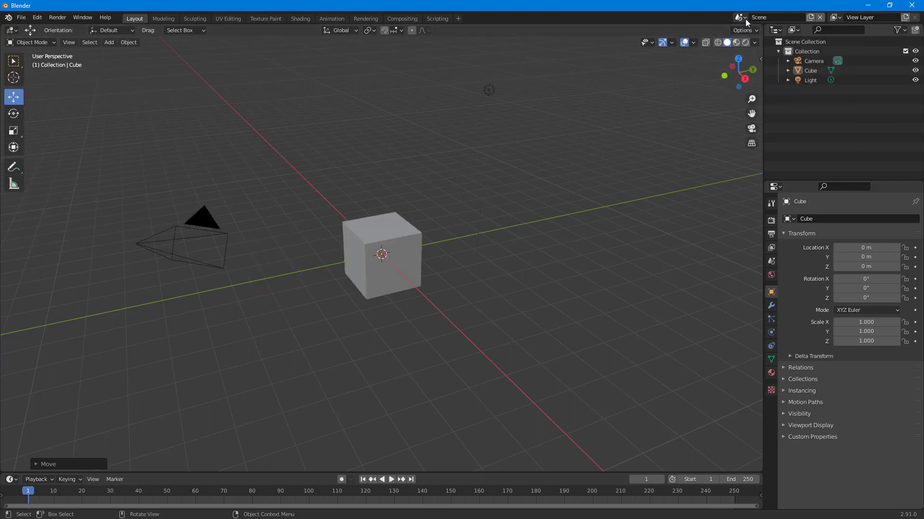
click(746, 19)
click(758, 59)
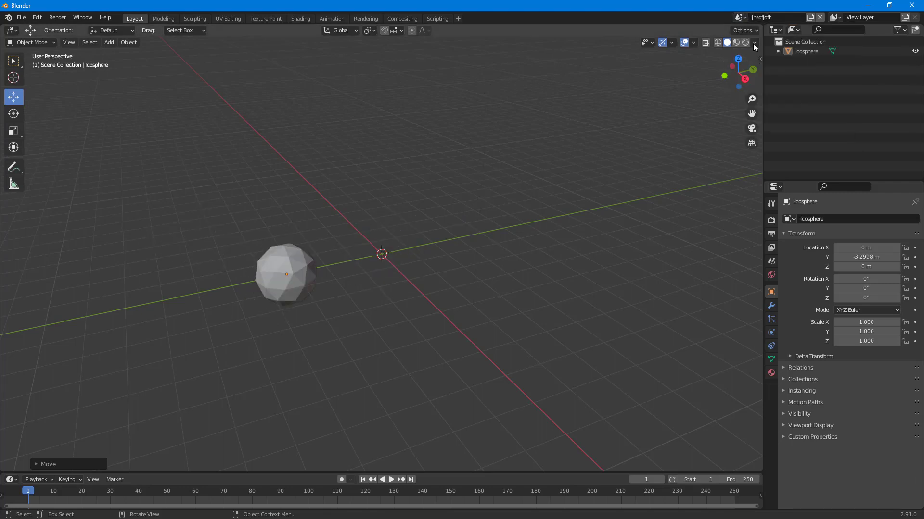
Rename the jhsdfjdfh scene to 'Copy'.
click(774, 19)
key(Home)
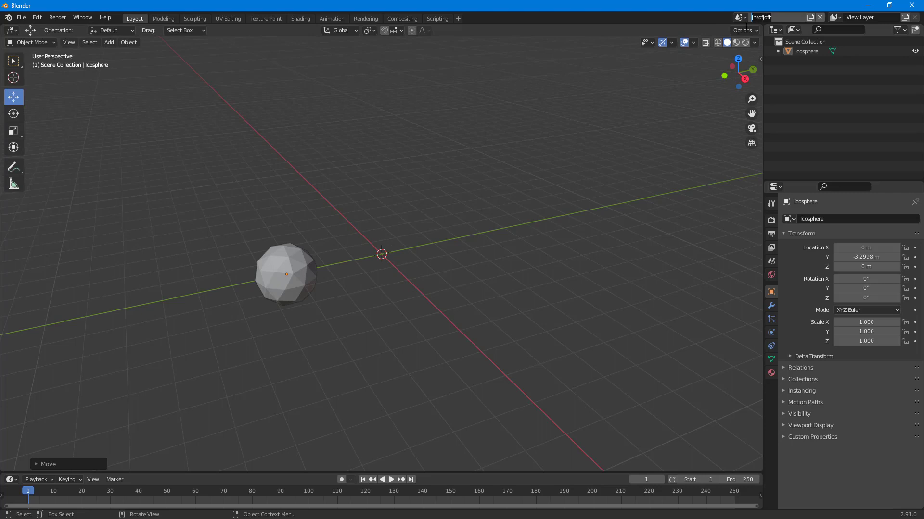
key(ctrl+a)
text(Copy)
key(Return)
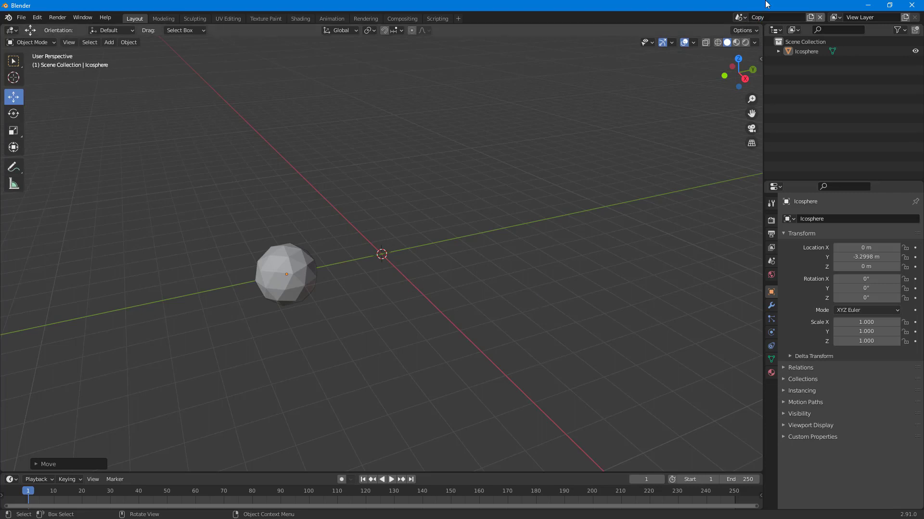
click(808, 18)
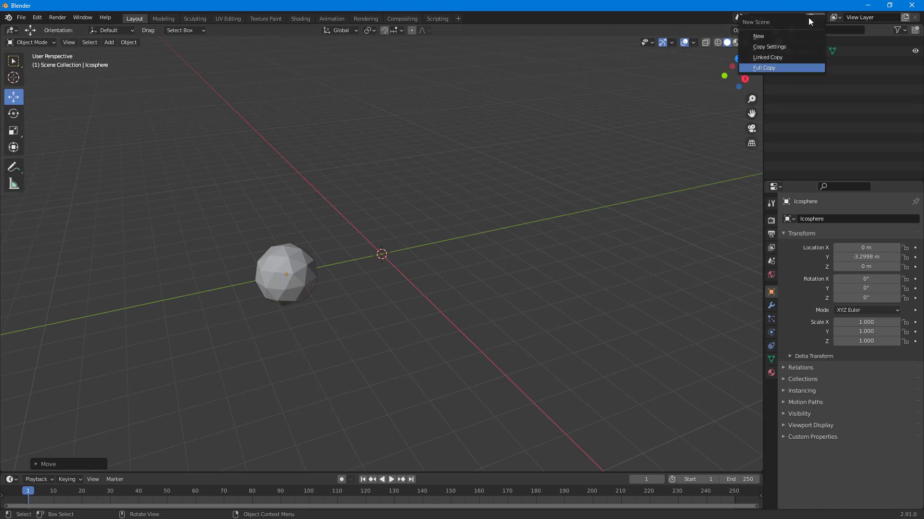
Make a Linked Copy of Copy (Copy.001) and move the icosphere to Y −0.26857 m.
click(775, 58)
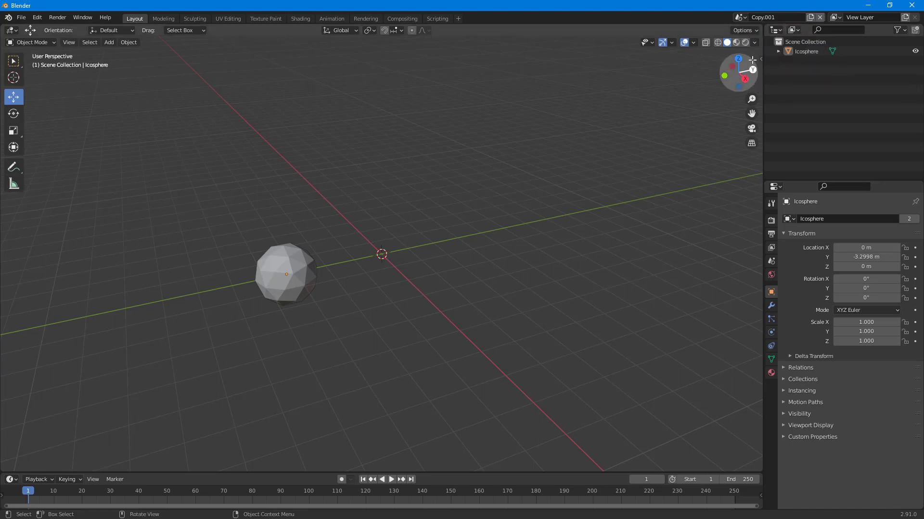
click(745, 20)
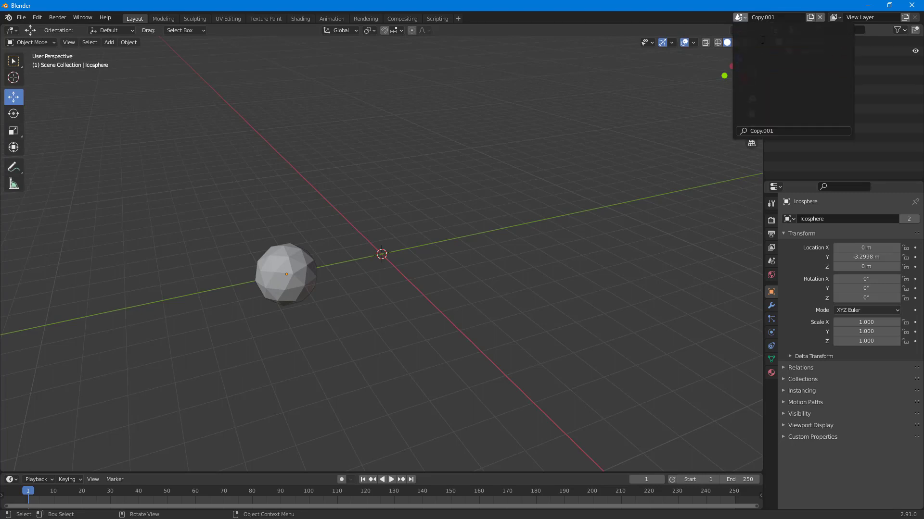
click(286, 273)
drag(325, 266, 412, 248)
Check the shared icosphere in the Copy scene, then return to Copy.001.
click(742, 18)
click(748, 32)
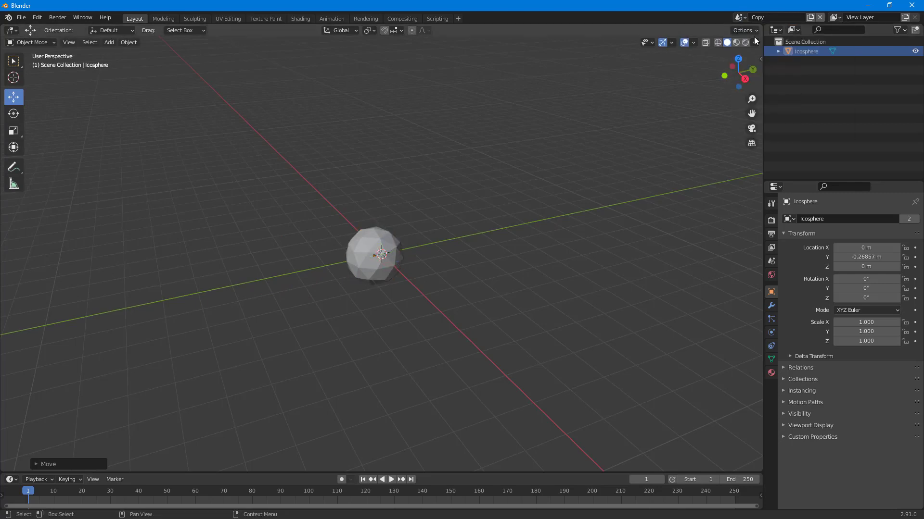
click(366, 252)
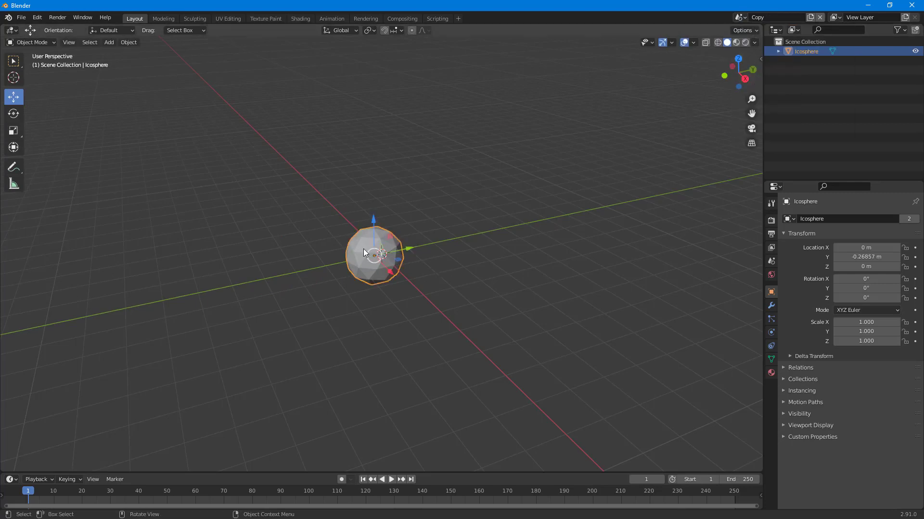
click(742, 18)
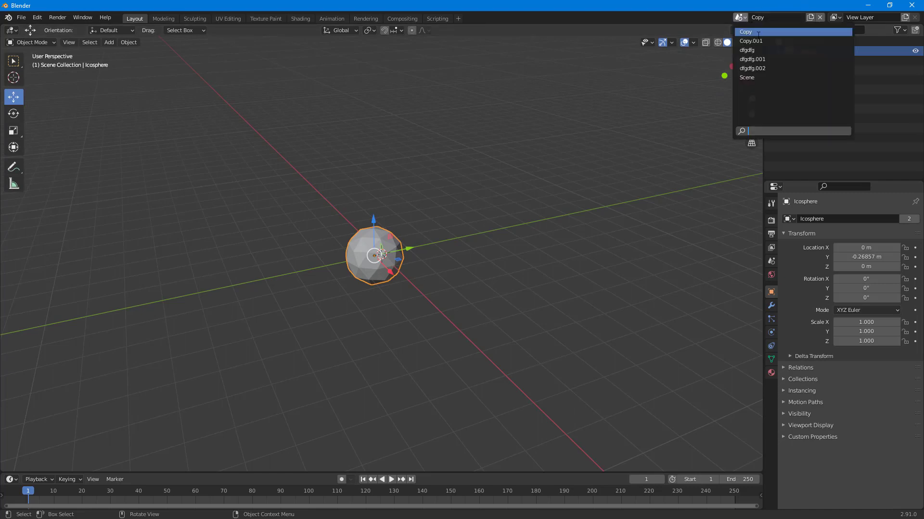
click(759, 43)
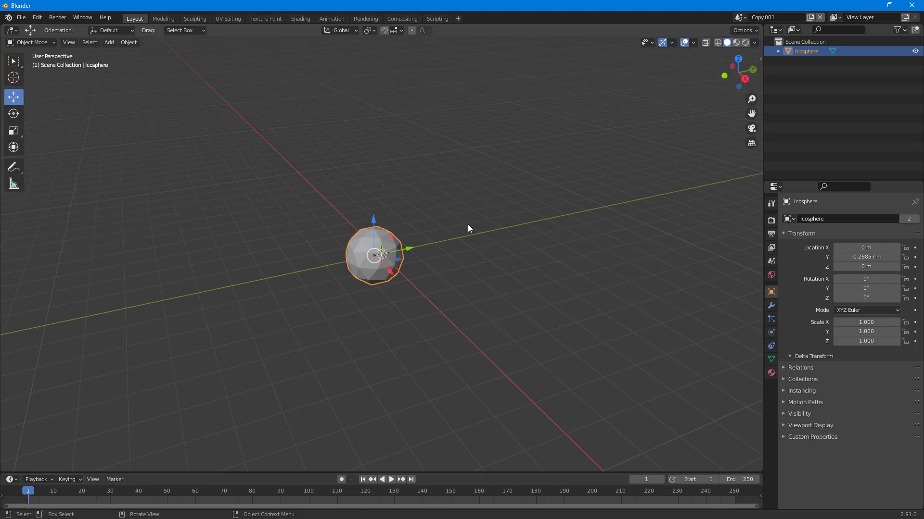
Link the Icosphere from Copy.001 into the dfgdfg scene using Ctrl+L Objects to Scene.
key(ctrl+l)
mouse_move(464, 223)
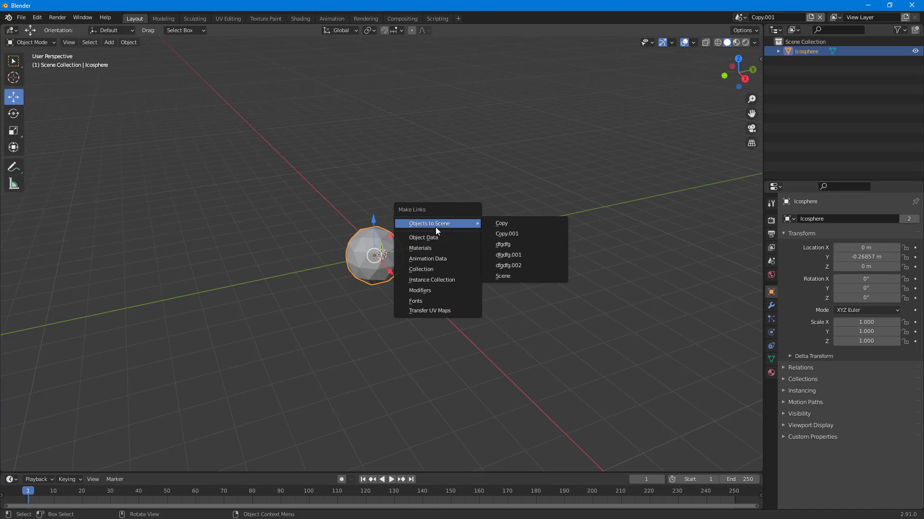
click(516, 245)
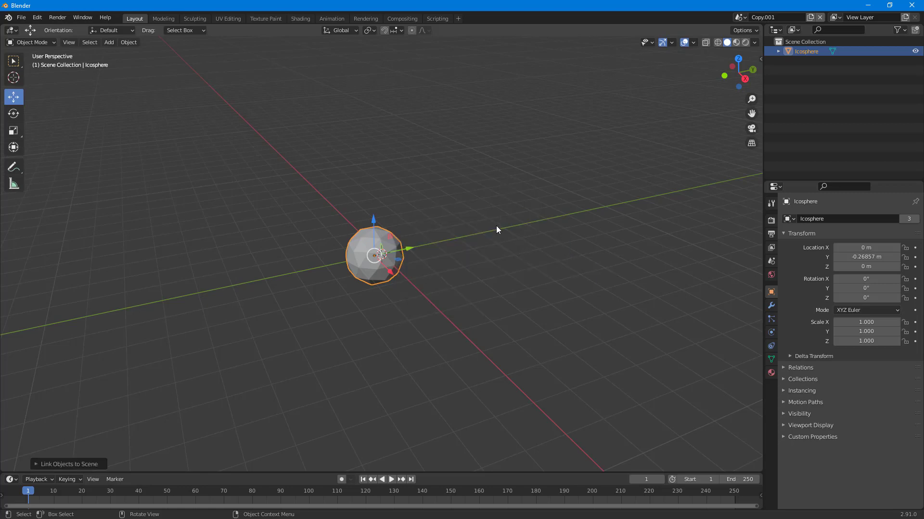
Drag the Icosphere along Y, then in dfgdfg move it out of the cube toward the centre.
drag(409, 250, 314, 270)
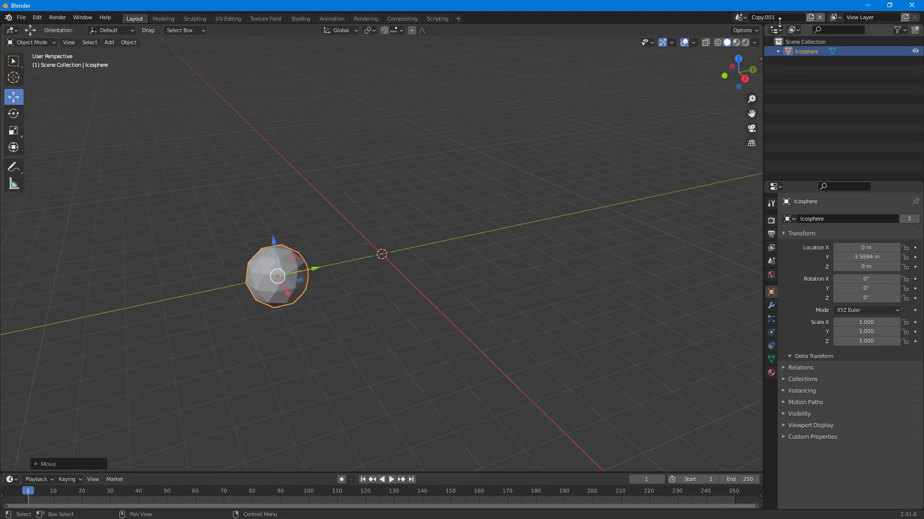
click(740, 17)
click(759, 50)
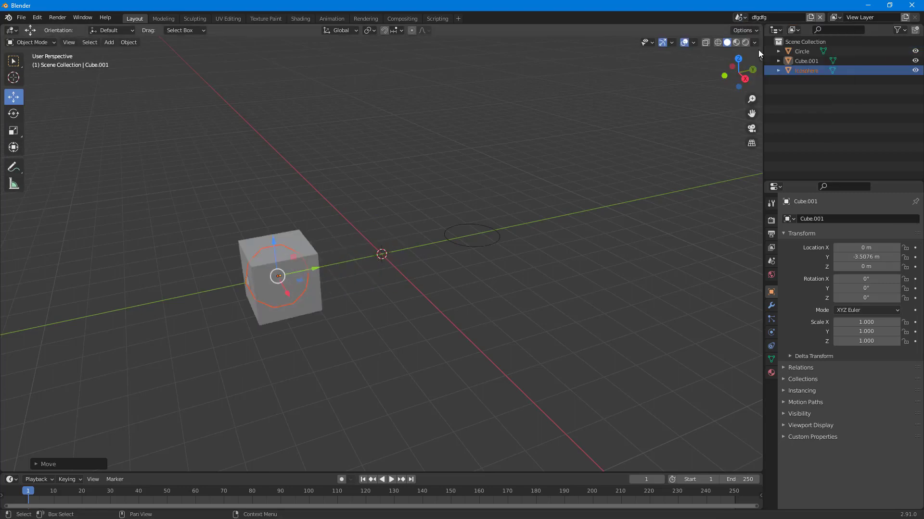
drag(310, 271, 403, 250)
Compare the Icosphere's position in the Copy scene, then return to the dfgdfg scene.
click(740, 17)
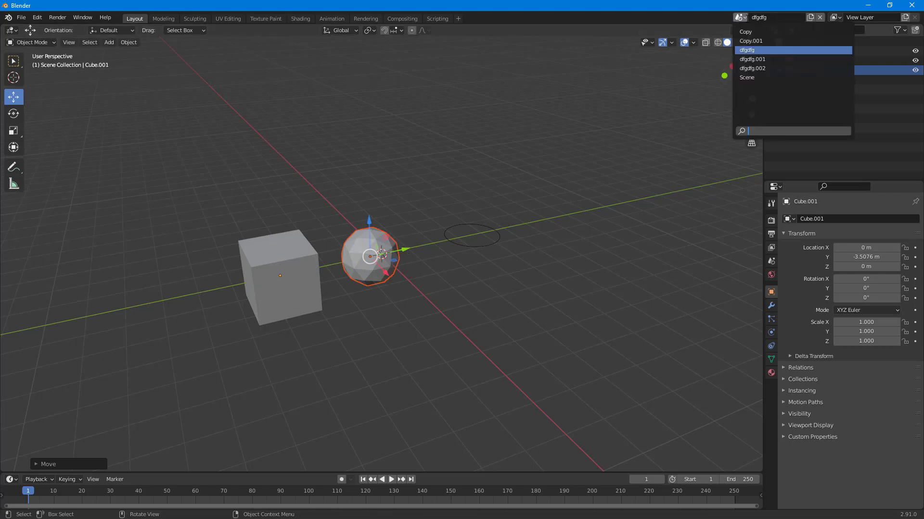
click(755, 32)
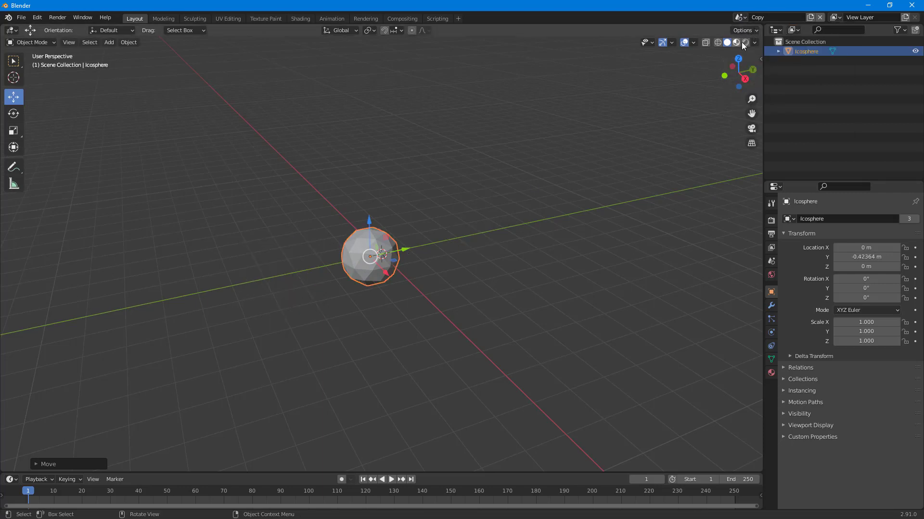
click(740, 18)
click(743, 53)
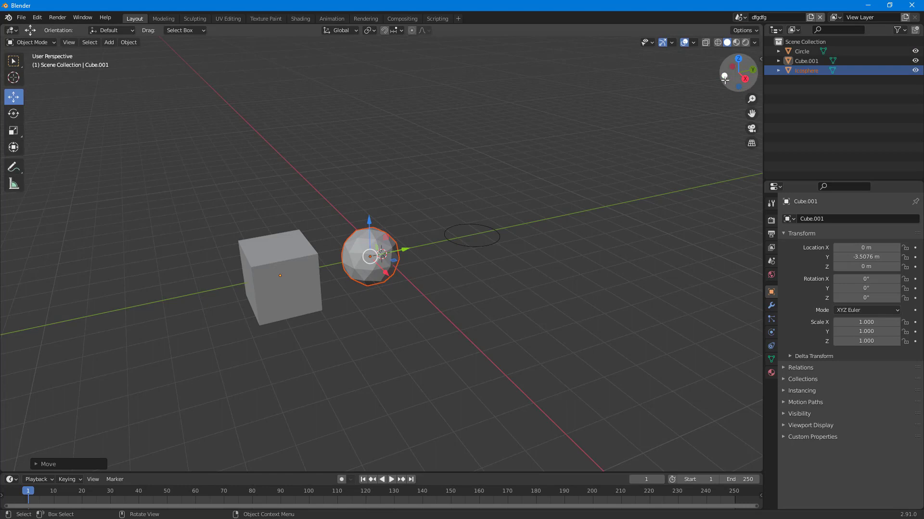